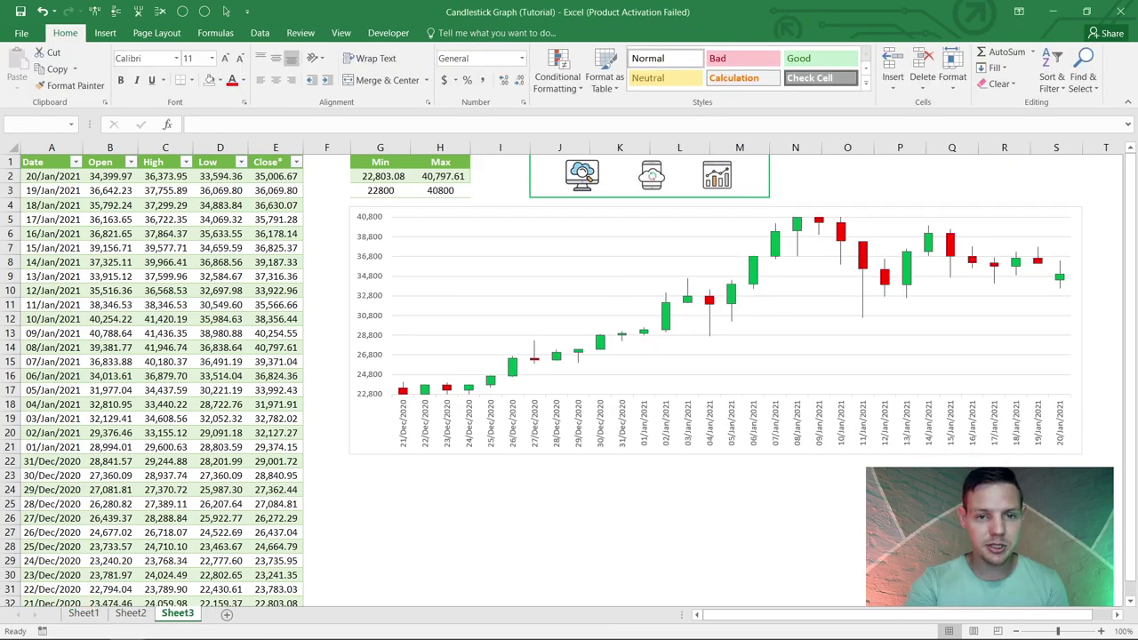
# Click an empty cell below the candlestick chart in the finished dashboard workbook
pyautogui.click(379, 489)
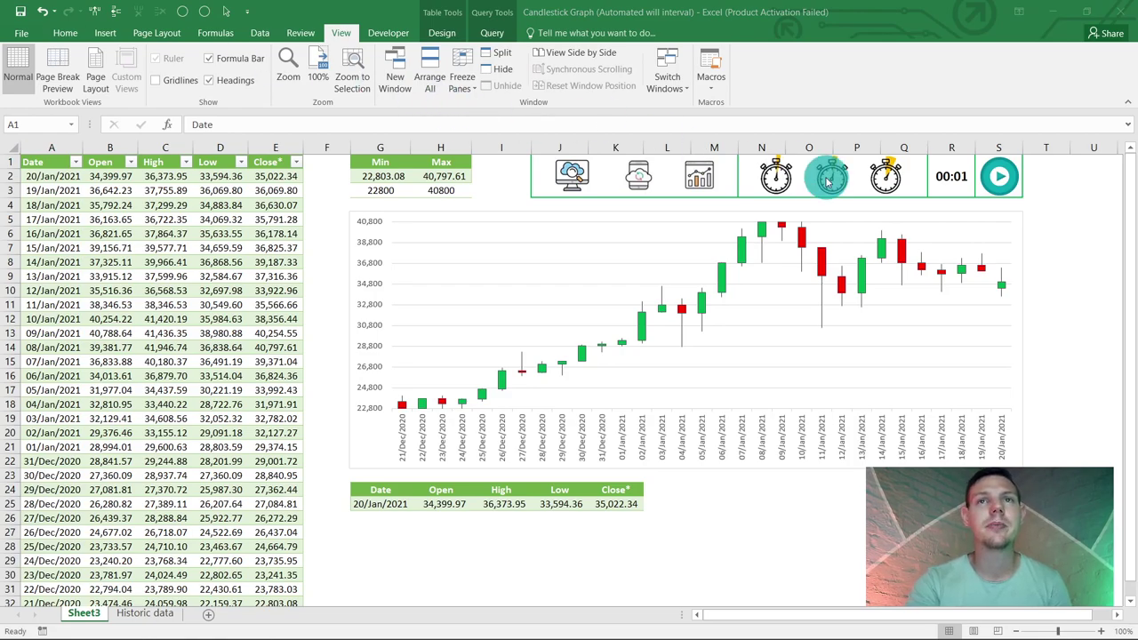
# Pick a stopwatch refresh interval, stop the timer, and view the Historic data sheet
pyautogui.click(766, 182)
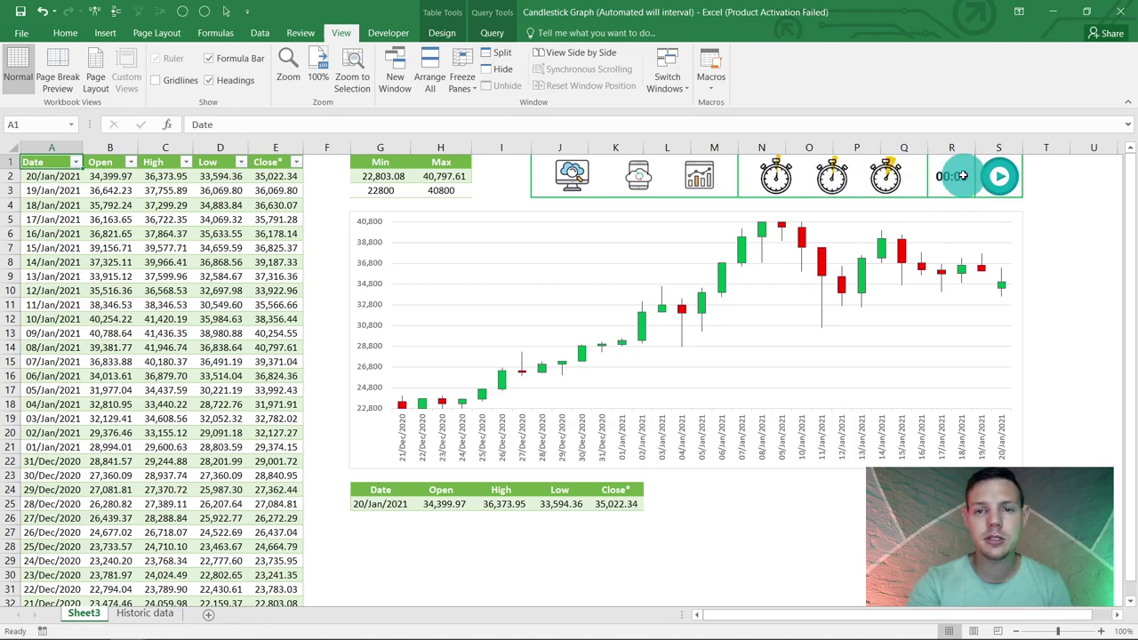
pyautogui.click(998, 181)
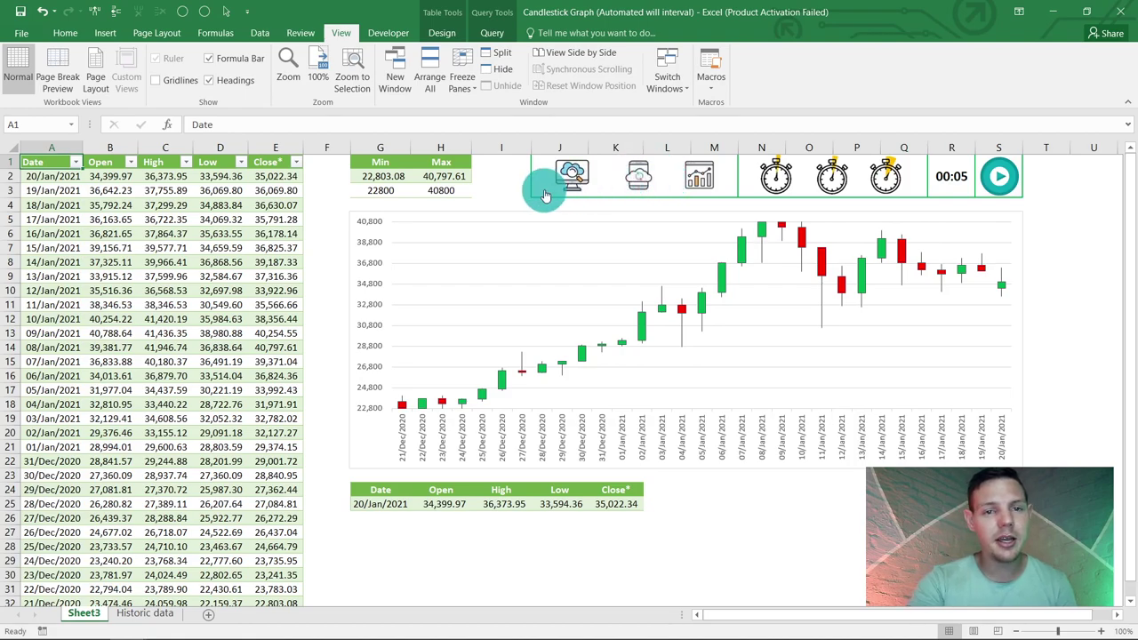
pyautogui.moveTo(787, 224)
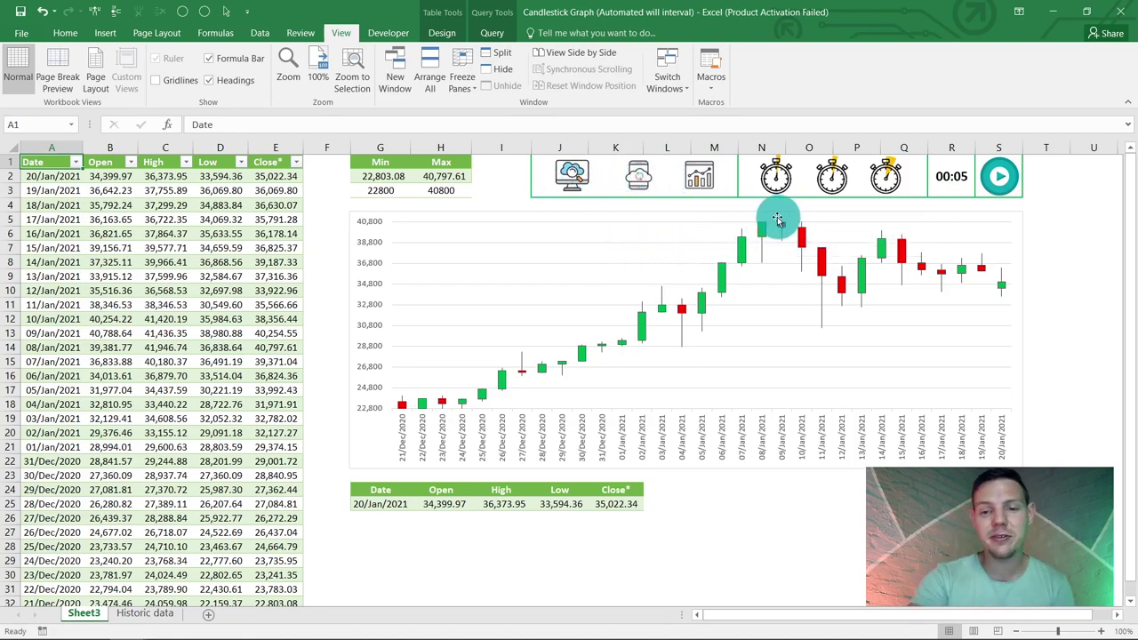
pyautogui.click(151, 613)
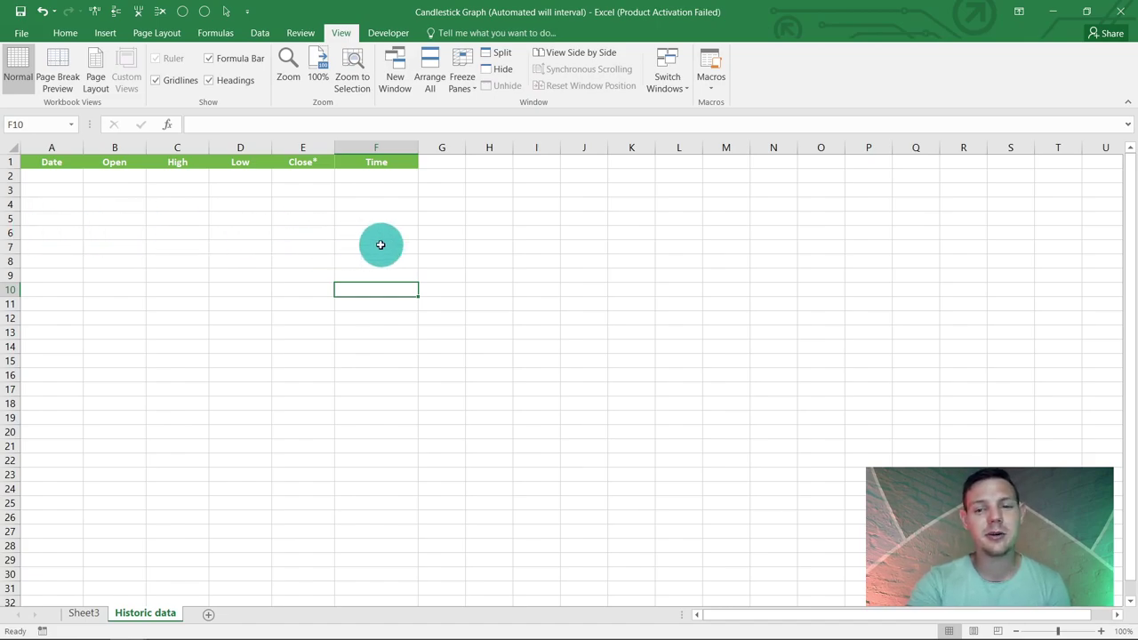
# Return to Sheet3, deselect the table, and switch back to the tutorial workbook
pyautogui.click(84, 614)
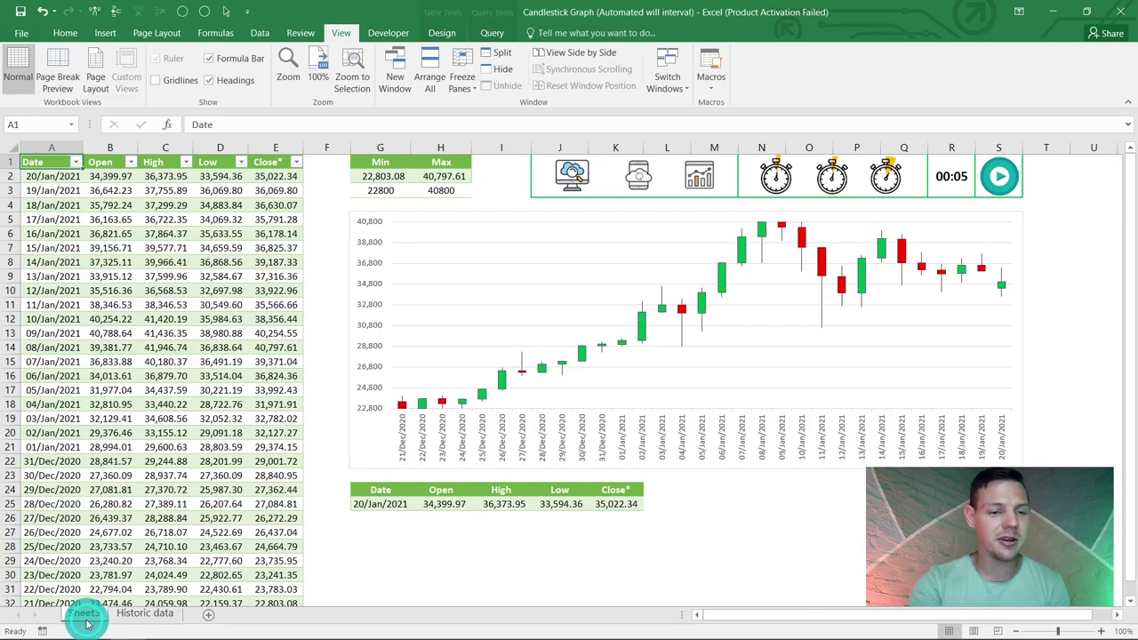
pyautogui.click(388, 535)
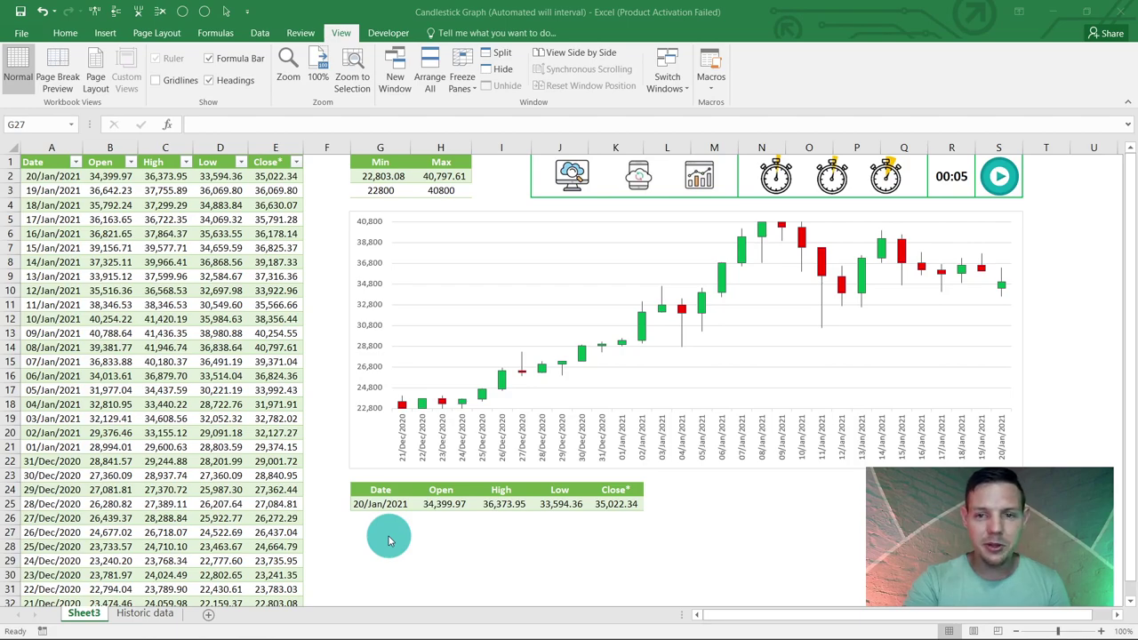
pyautogui.hotkey('alt', 'Tab')
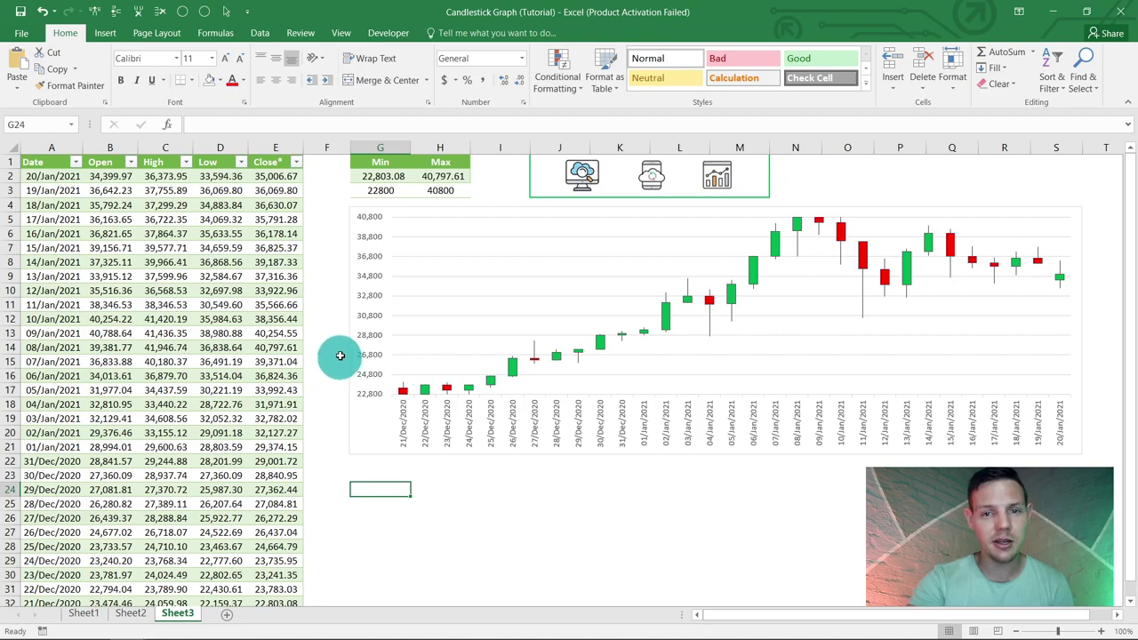
# Refresh the price query and rebuild the candlestick chart, giving Min 22,803.08 and Max 40,797.61
pyautogui.click(582, 176)
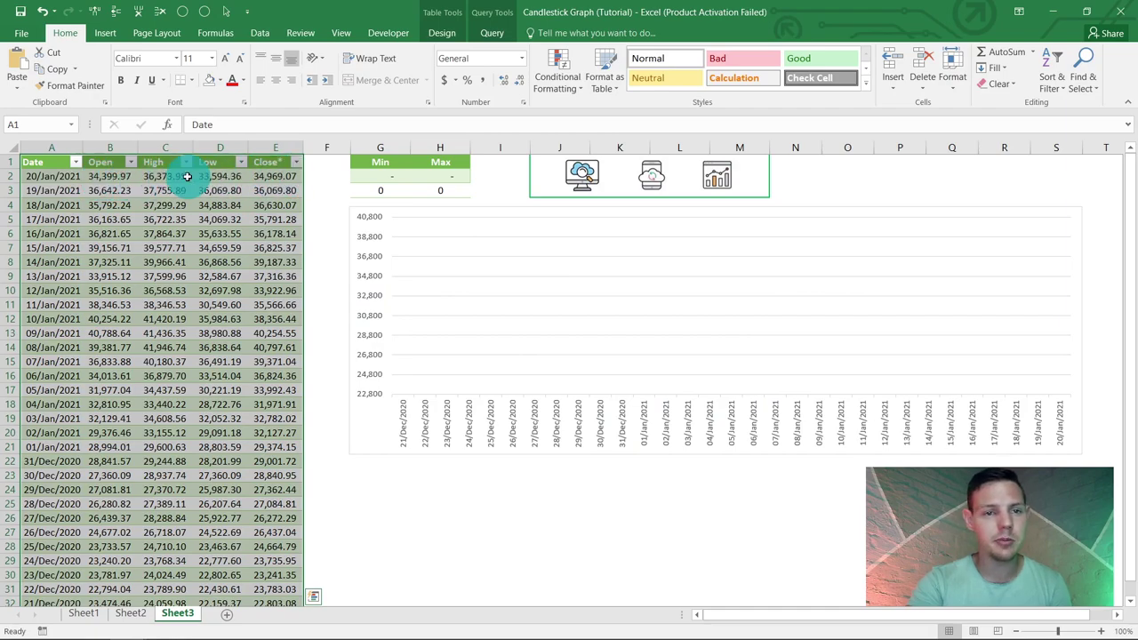
pyautogui.click(649, 176)
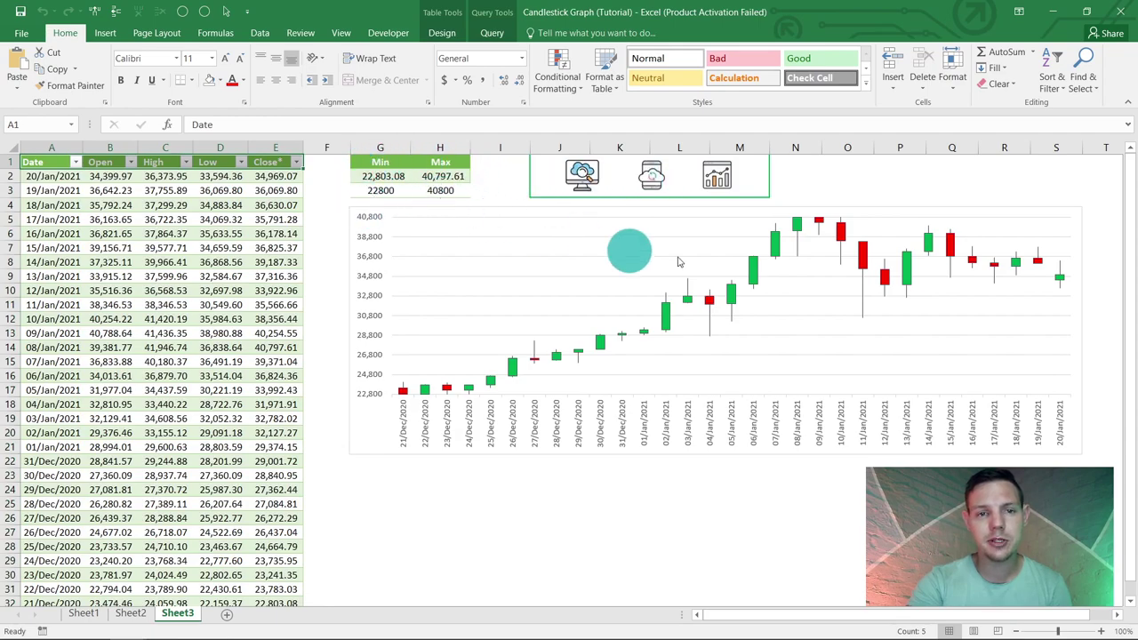
pyautogui.click(711, 178)
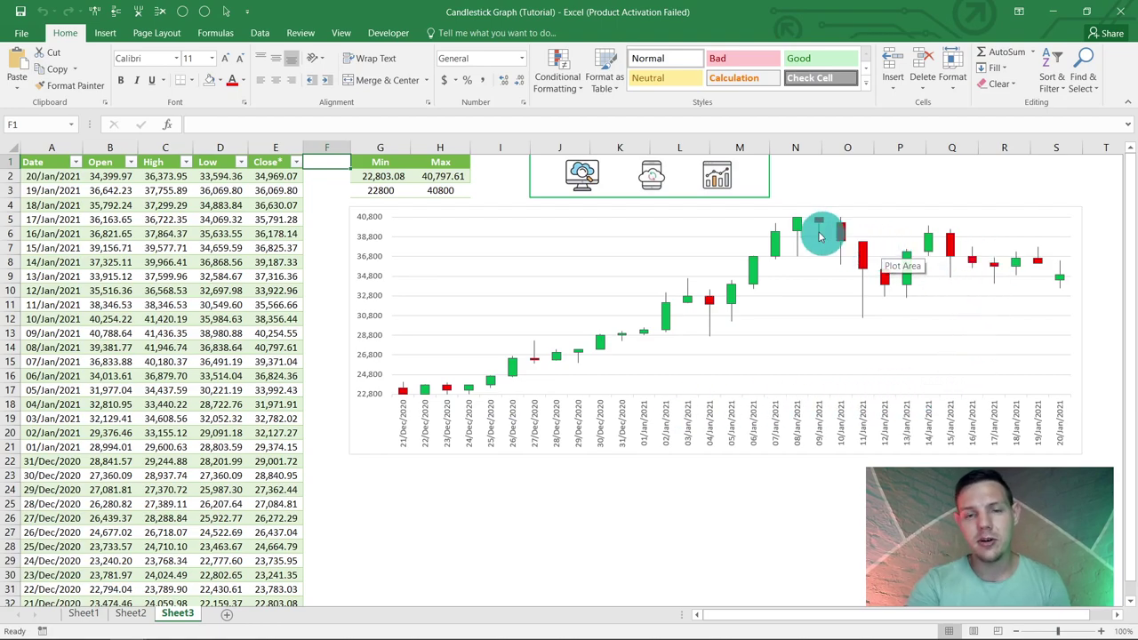
# Copy the J1:M3 panel border formatting onto N1:Q3 with Format Painter
pyautogui.click(763, 193)
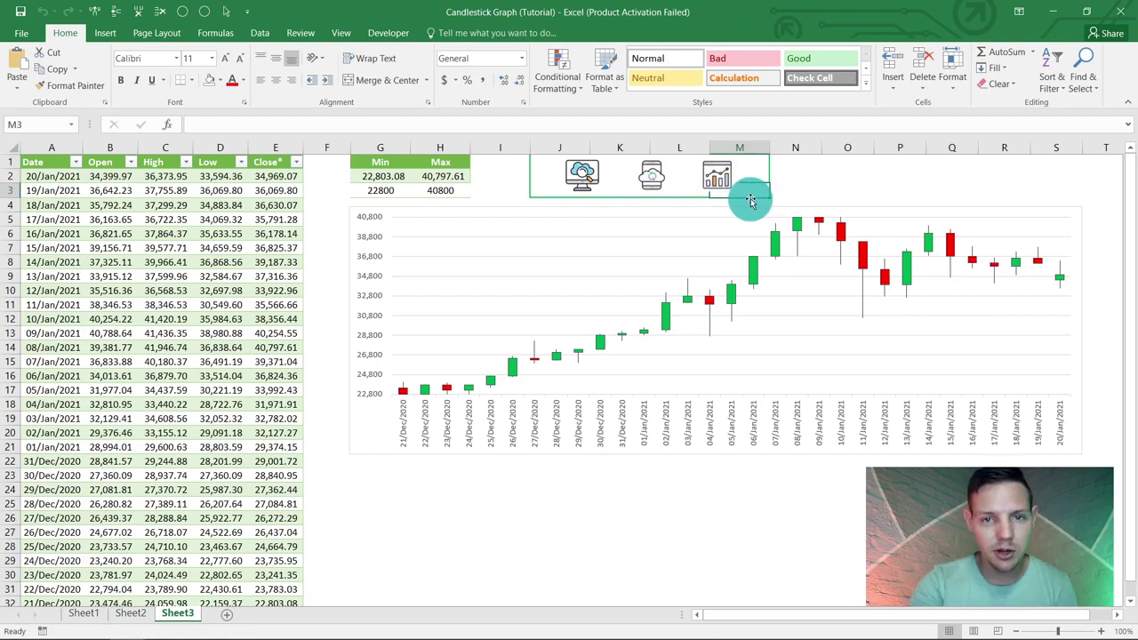
pyautogui.moveTo(754, 192); pyautogui.dragTo(558, 158)
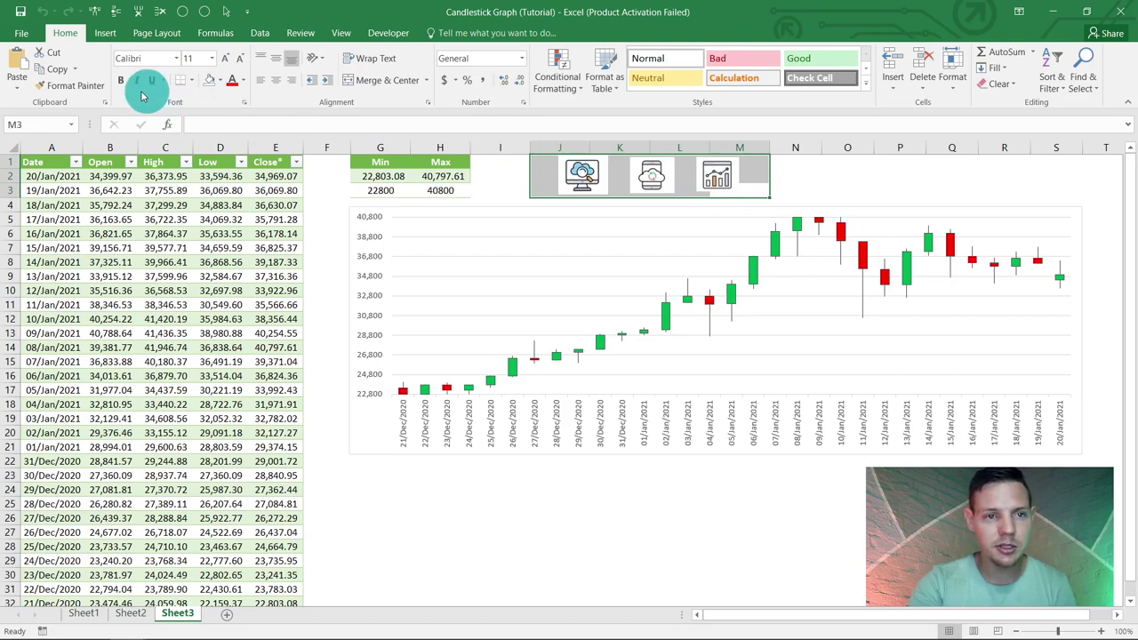
pyautogui.click(87, 93)
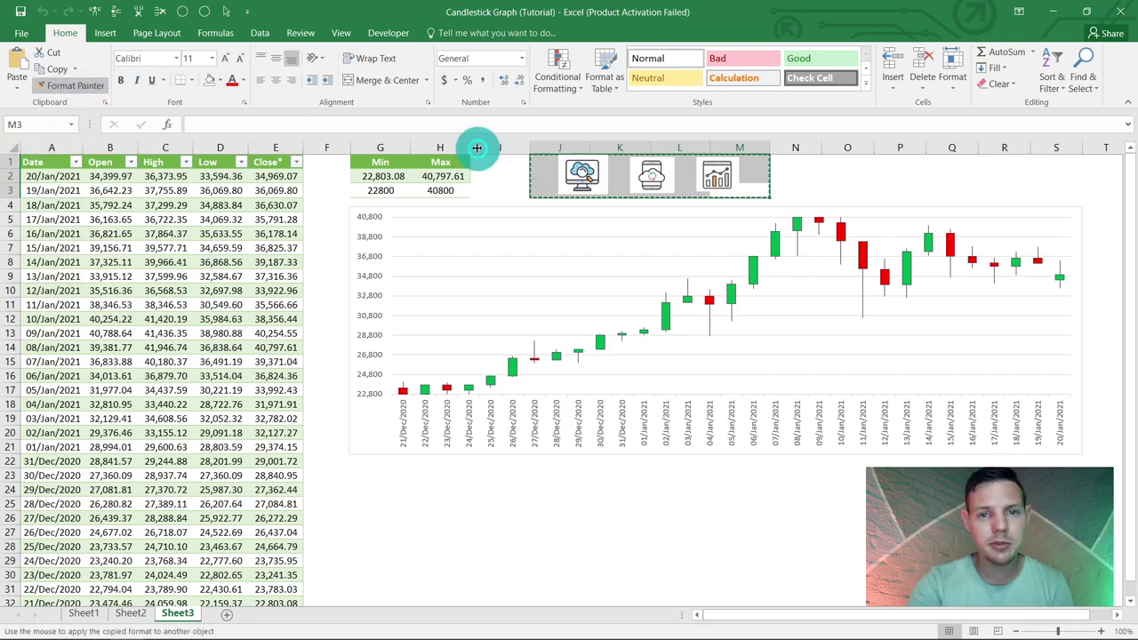
pyautogui.moveTo(795, 159)
pyautogui.mouseDown()
pyautogui.moveTo(972, 164)
pyautogui.moveTo(972, 185)
pyautogui.mouseUp()
pyautogui.click(1036, 187)
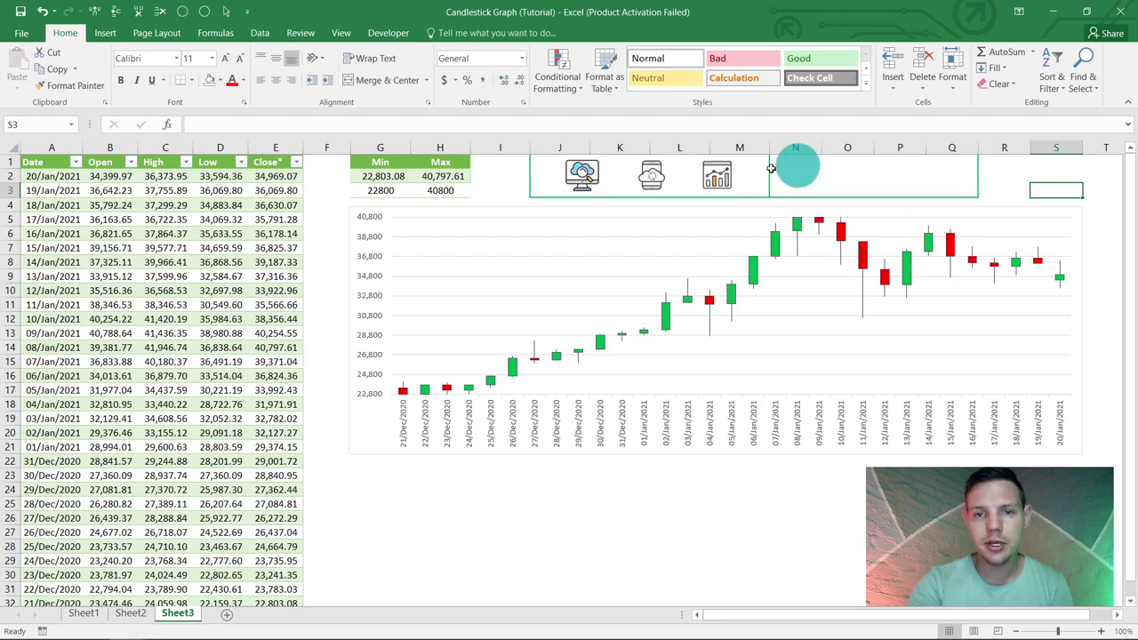
# Paint the Q1:Q3 border formatting onto R1:R3, then onto column T
pyautogui.click(948, 160)
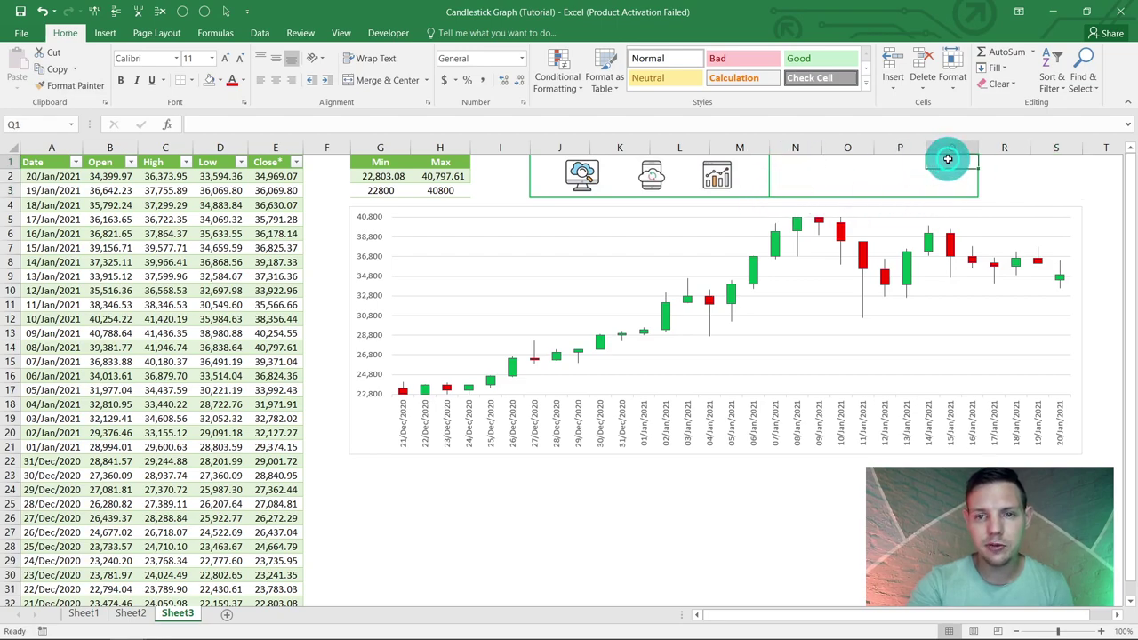
pyautogui.moveTo(948, 169); pyautogui.dragTo(948, 188)
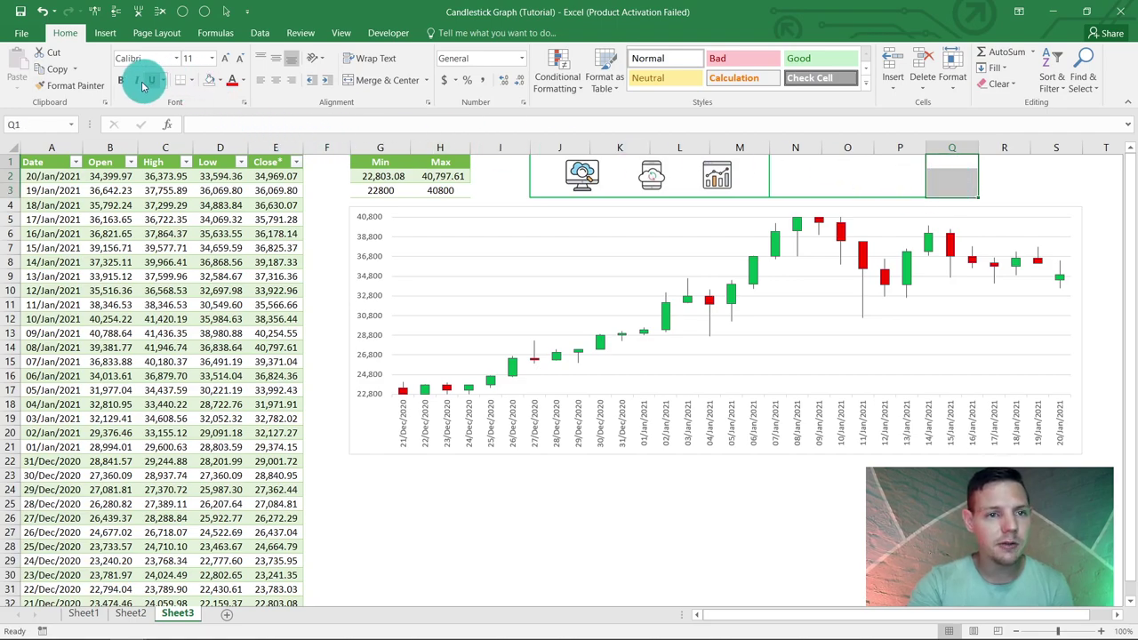
pyautogui.click(100, 86)
pyautogui.click(994, 160)
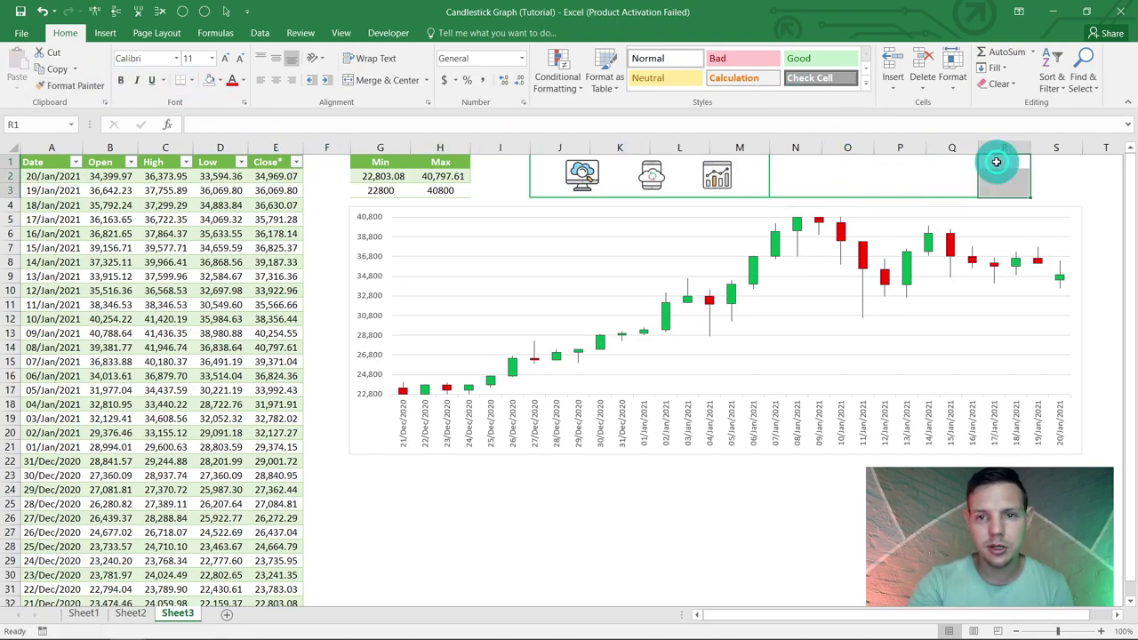
pyautogui.click(80, 85)
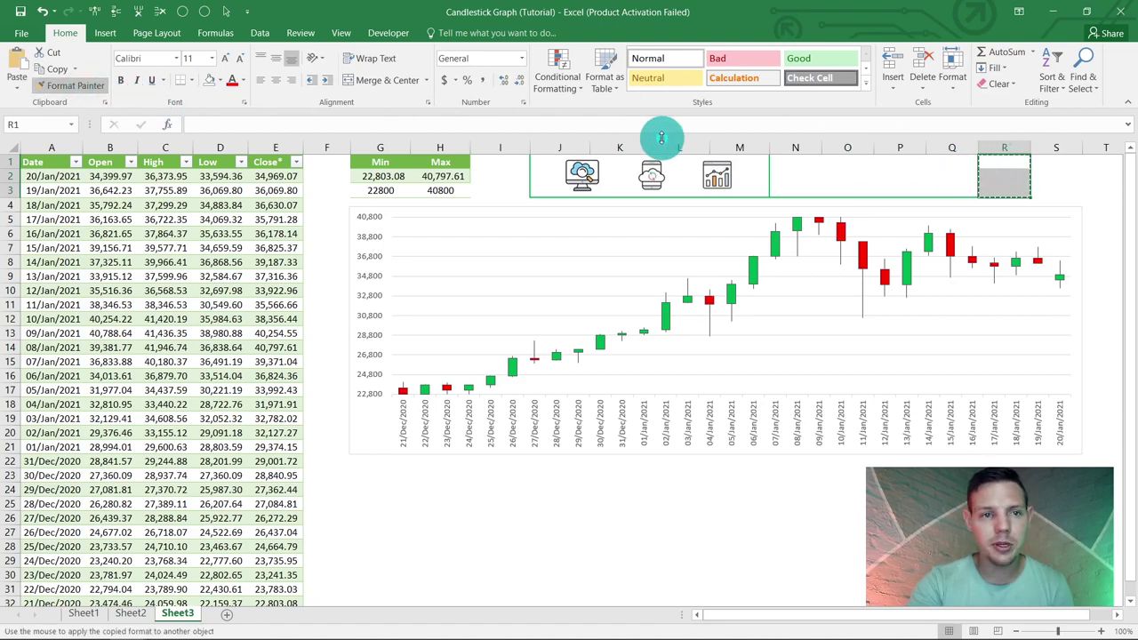
pyautogui.click(1091, 187)
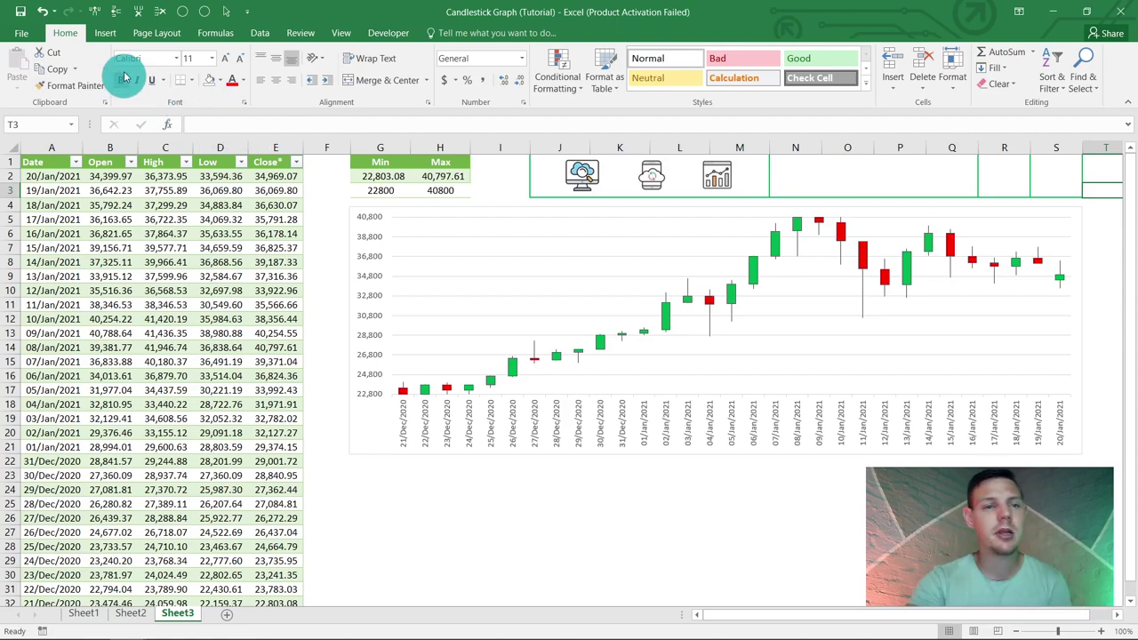
pyautogui.click(106, 33)
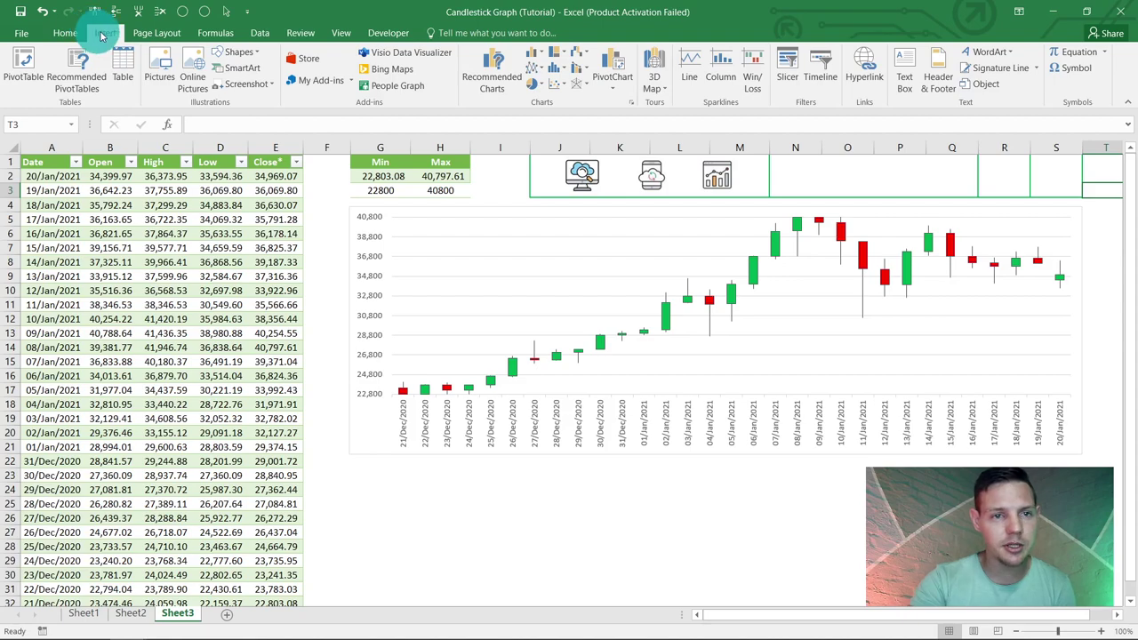
# Insert the 1-minute-timer picture from Desktop > Candlestick chart > Pics & Icons
pyautogui.click(161, 60)
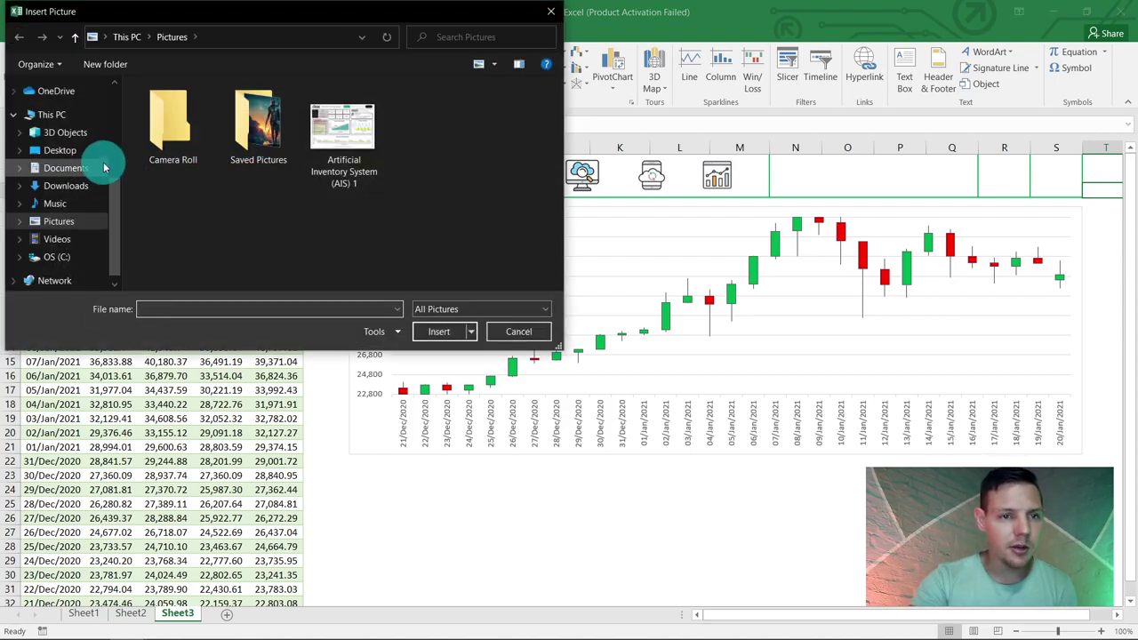
pyautogui.scroll(3, 103, 191)
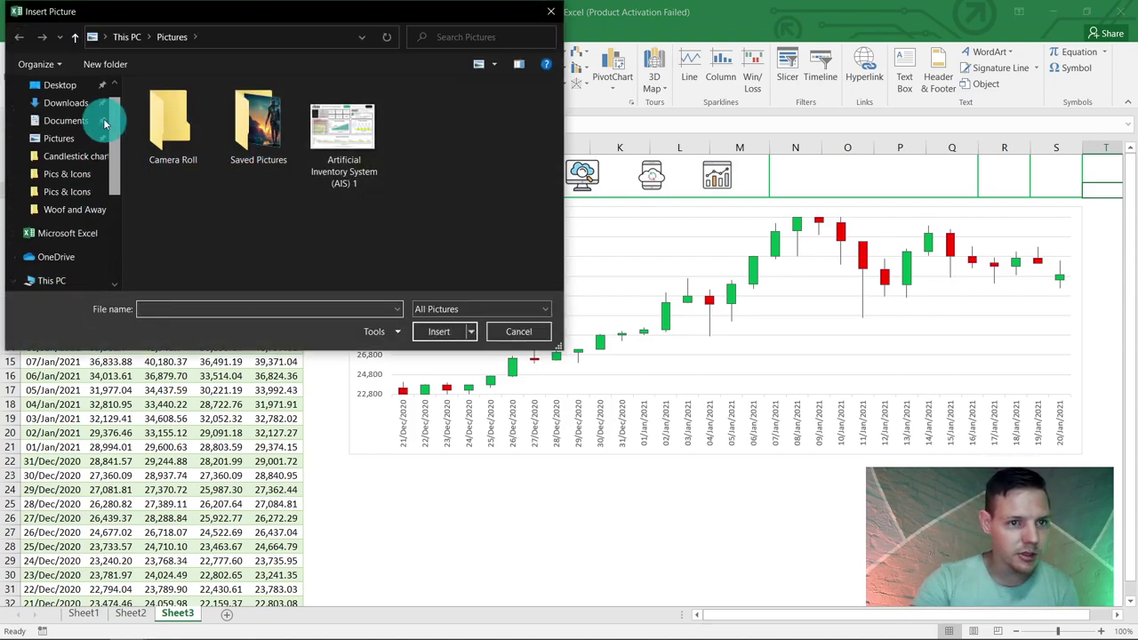
pyautogui.click(71, 85)
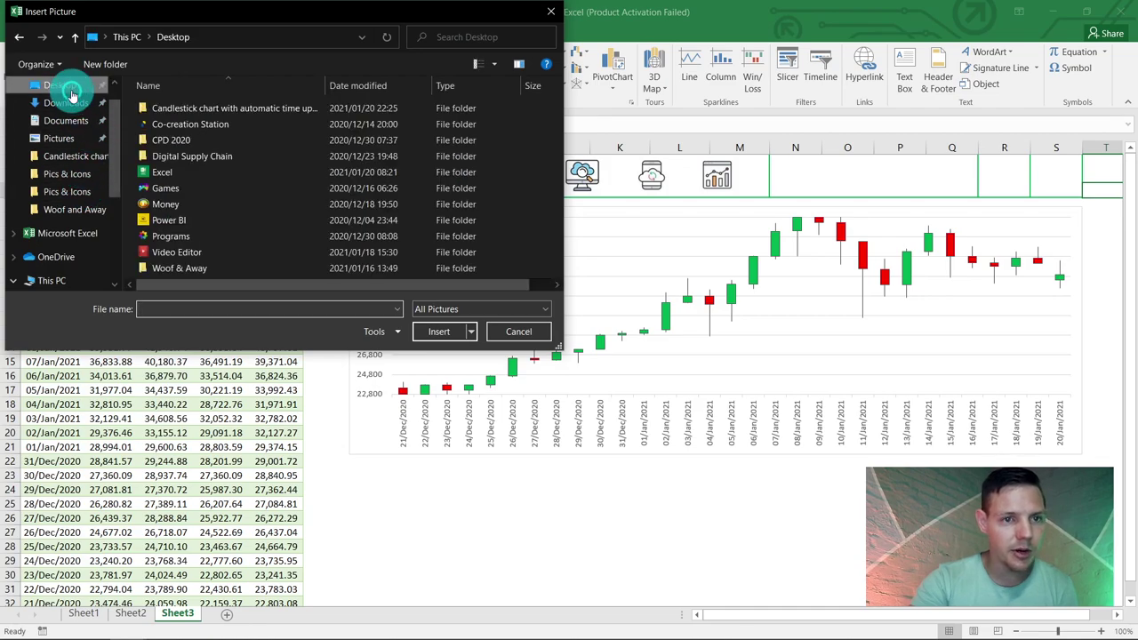
pyautogui.doubleClick(178, 251)
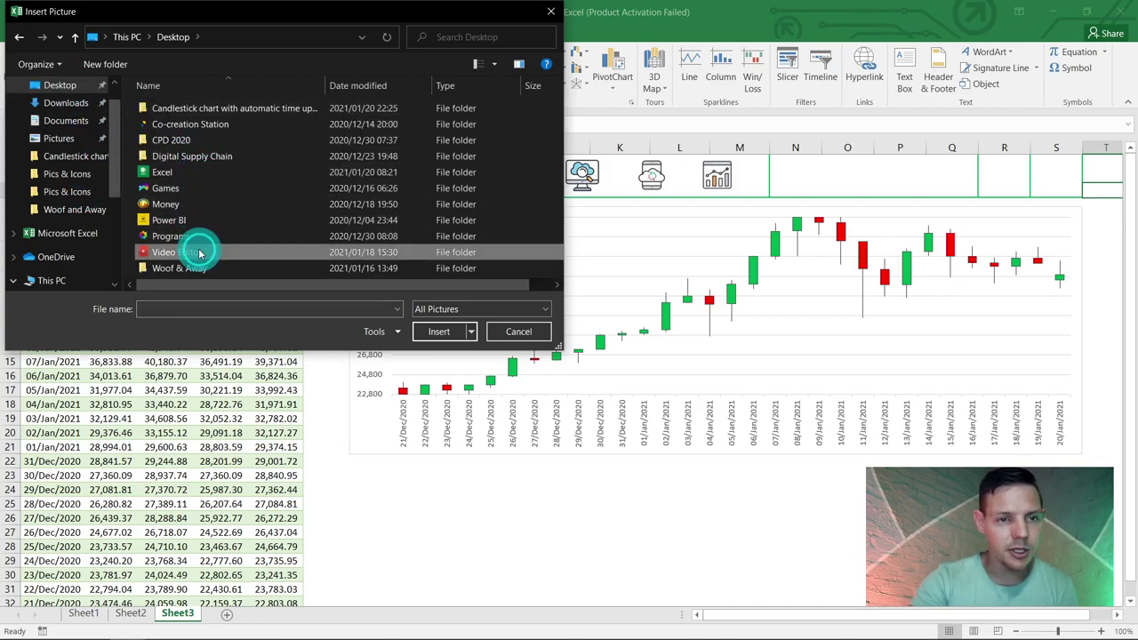
pyautogui.click(170, 38)
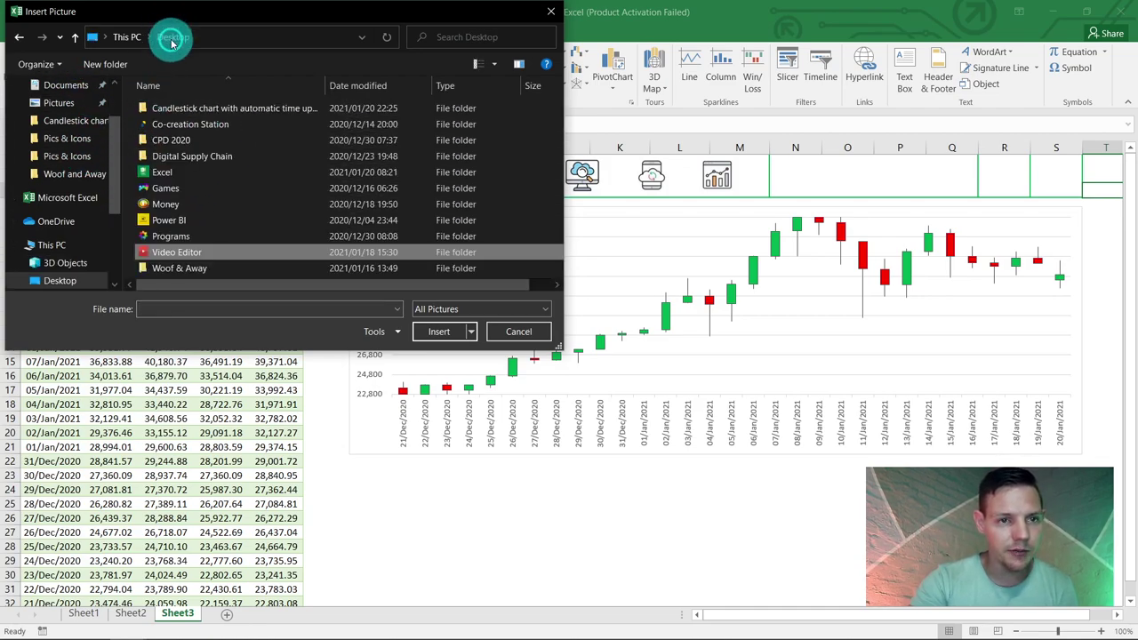
pyautogui.doubleClick(205, 111)
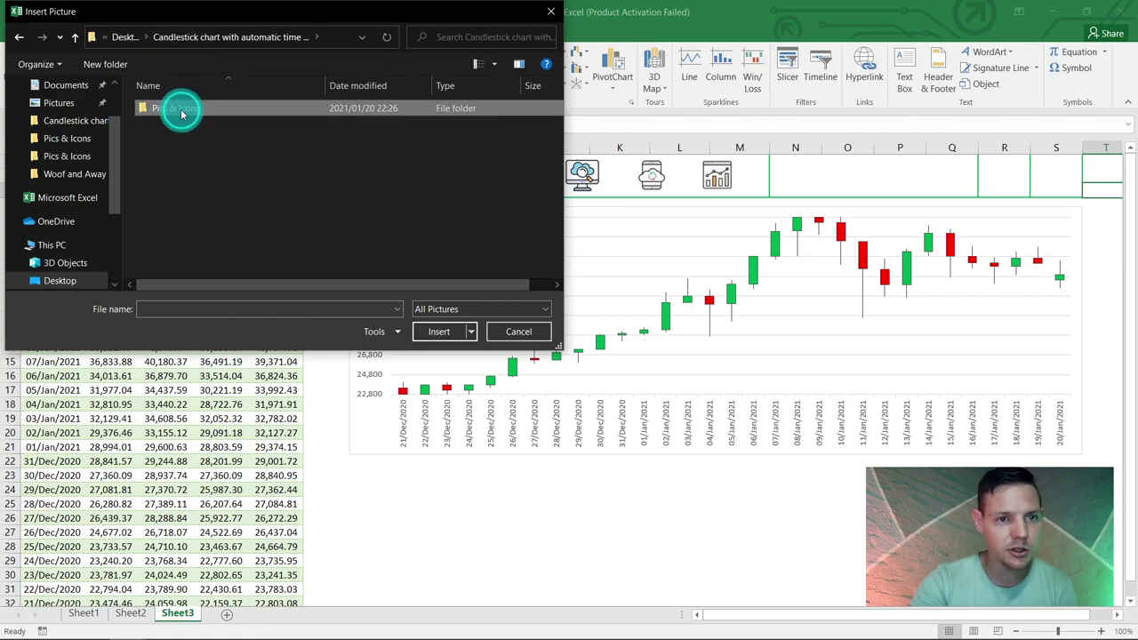
pyautogui.doubleClick(182, 108)
pyautogui.click(284, 206)
pyautogui.click(187, 145)
pyautogui.doubleClick(181, 131)
# Shrink the 1-minute timer to icon size and place it in the panel at N2
pyautogui.moveTo(1081, 240); pyautogui.dragTo(799, 194)
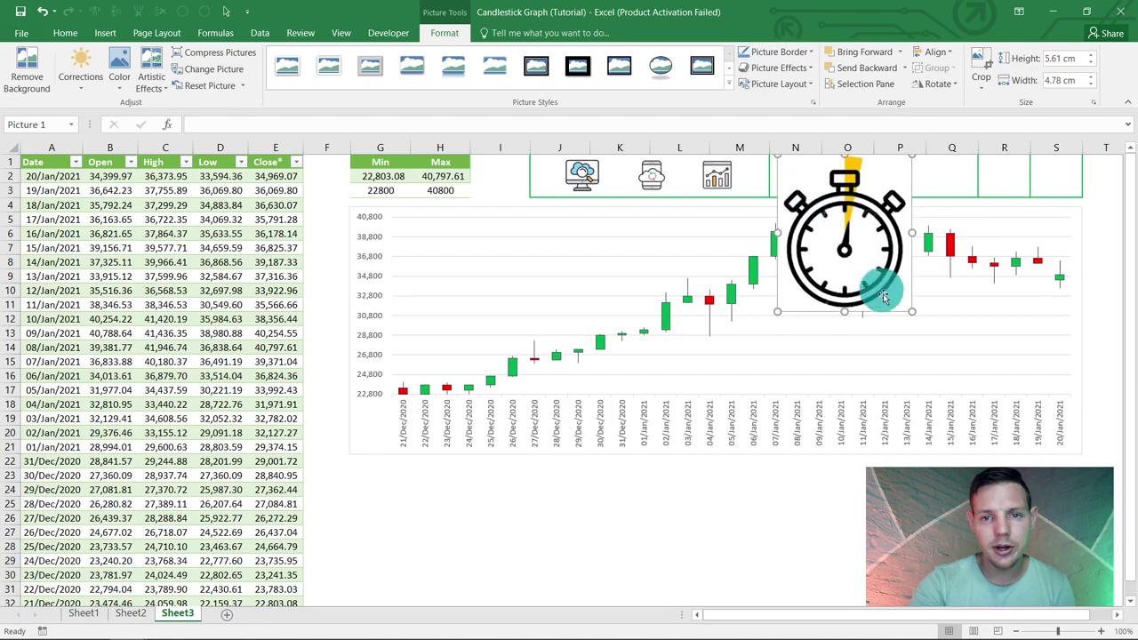
pyautogui.moveTo(906, 306); pyautogui.dragTo(790, 174)
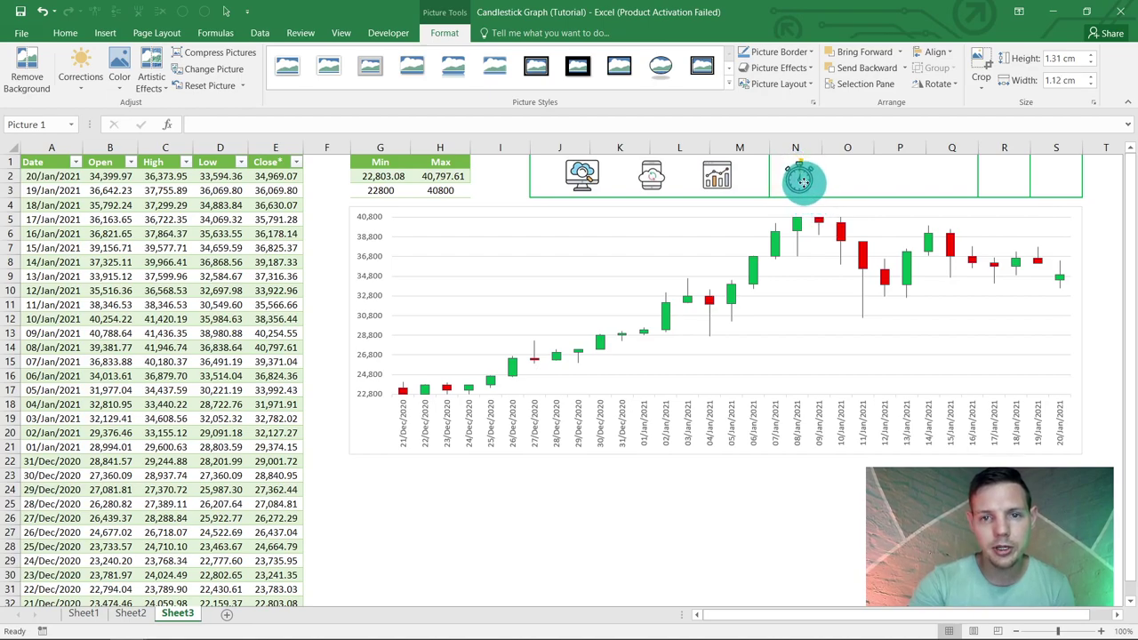
pyautogui.moveTo(765, 182); pyautogui.dragTo(767, 182)
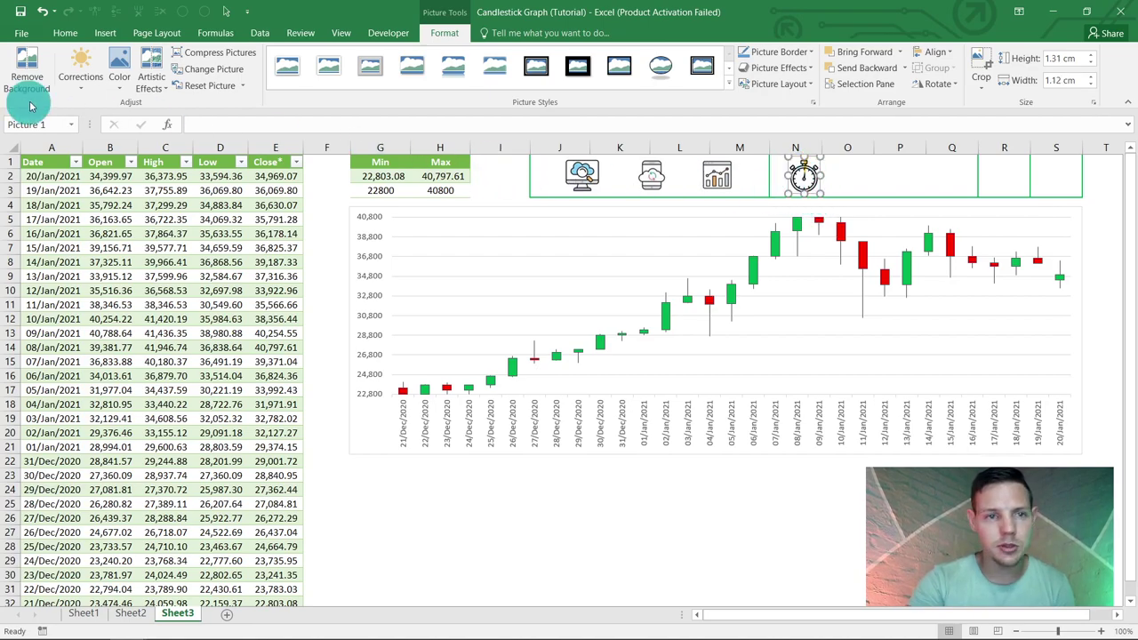
# Insert a second stopwatch picture, shrink it to icon size, and place it at O2
pyautogui.click(104, 33)
pyautogui.click(153, 62)
pyautogui.doubleClick(265, 133)
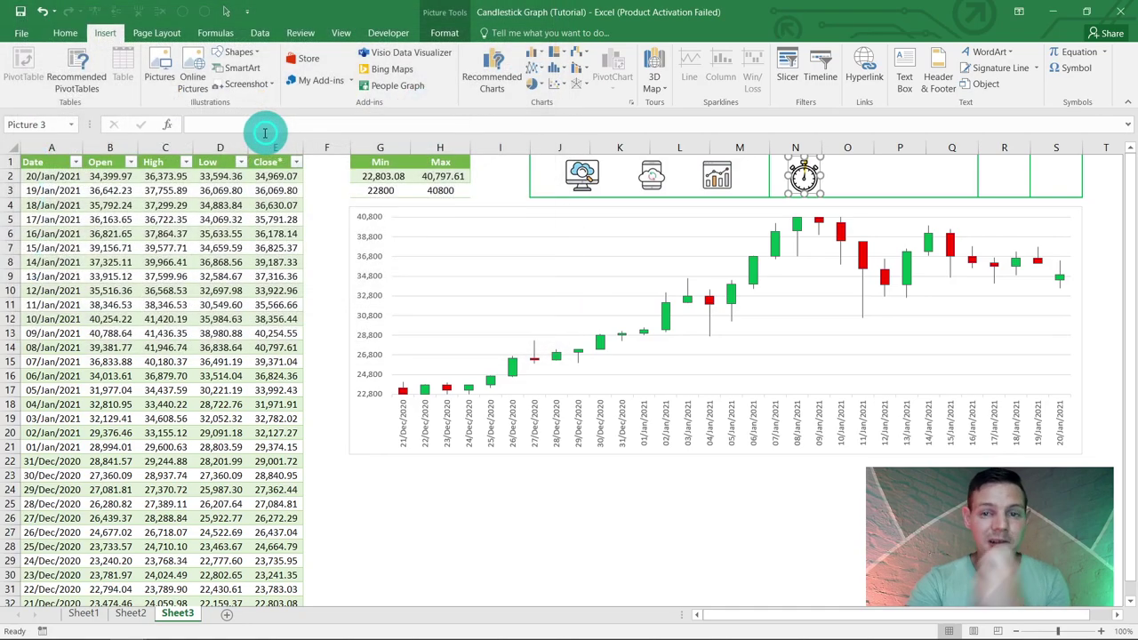
pyautogui.moveTo(1097, 254); pyautogui.dragTo(833, 216)
pyautogui.moveTo(970, 316); pyautogui.dragTo(874, 174)
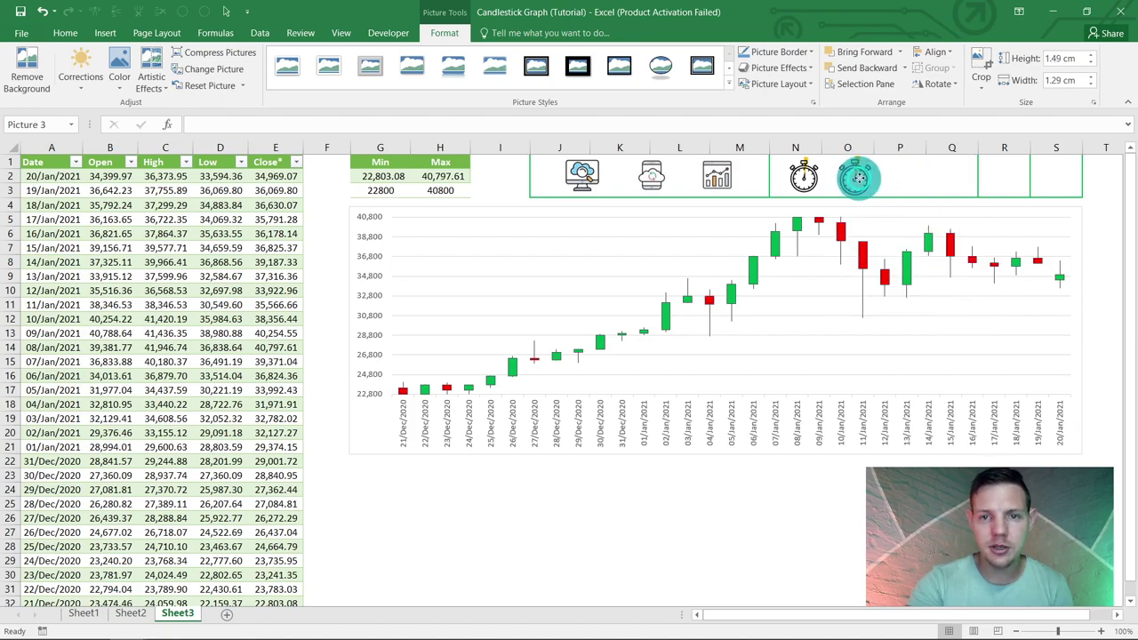
pyautogui.click(744, 241)
pyautogui.click(859, 178)
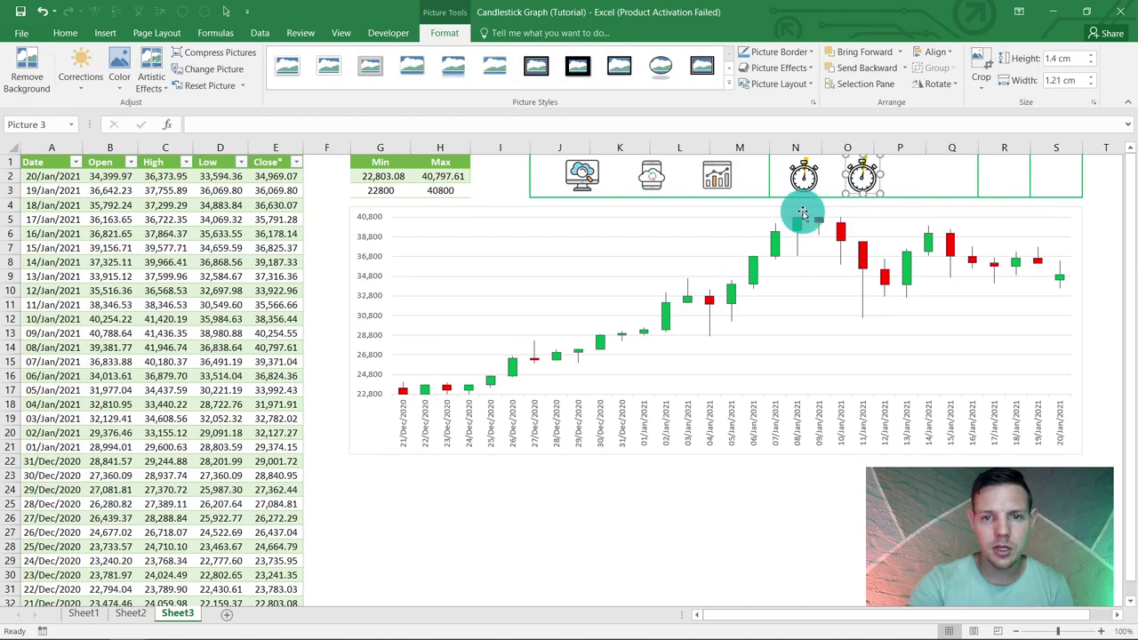
pyautogui.click(803, 213)
pyautogui.click(104, 35)
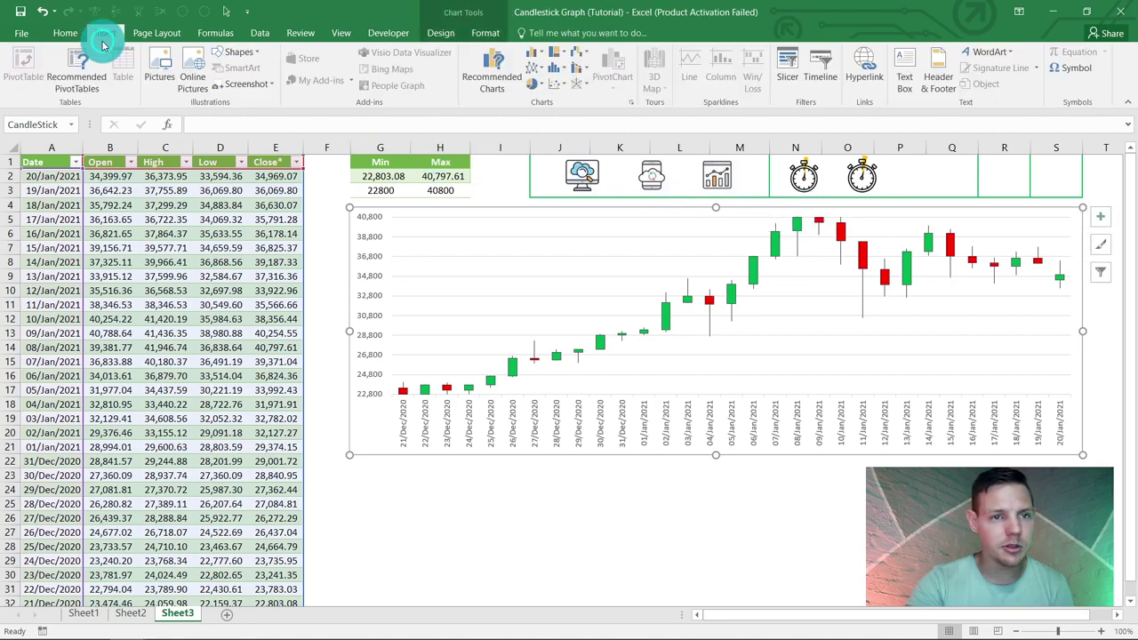
# Insert the 5-minute-timer picture and drag it over the chart's right side
pyautogui.click(156, 68)
pyautogui.click(344, 114)
pyautogui.click(453, 330)
pyautogui.moveTo(432, 241); pyautogui.dragTo(931, 238)
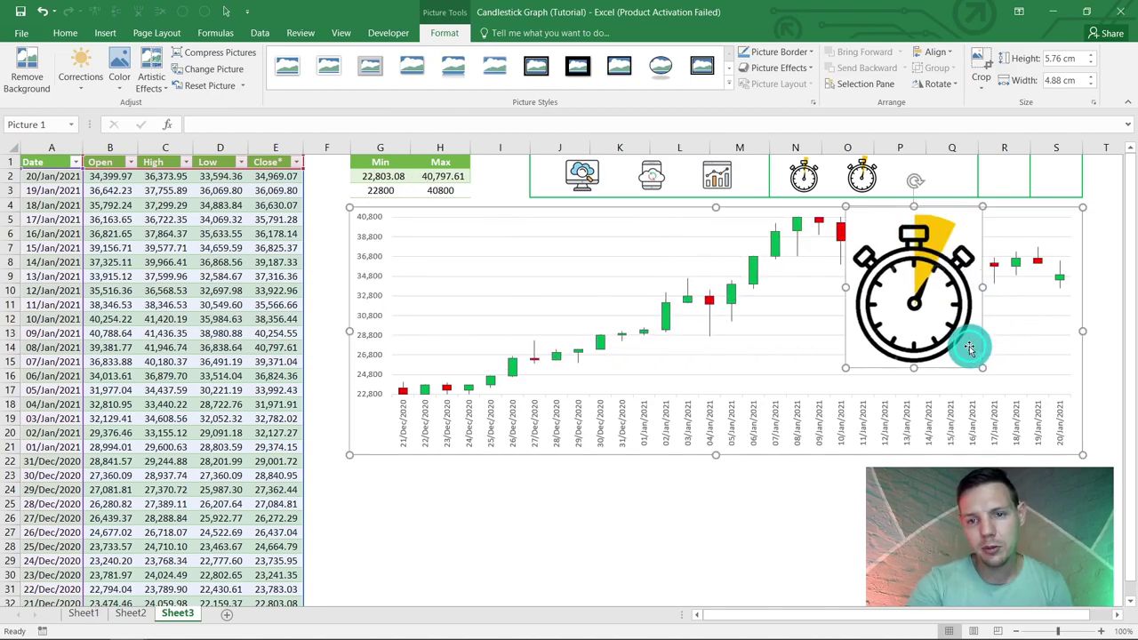